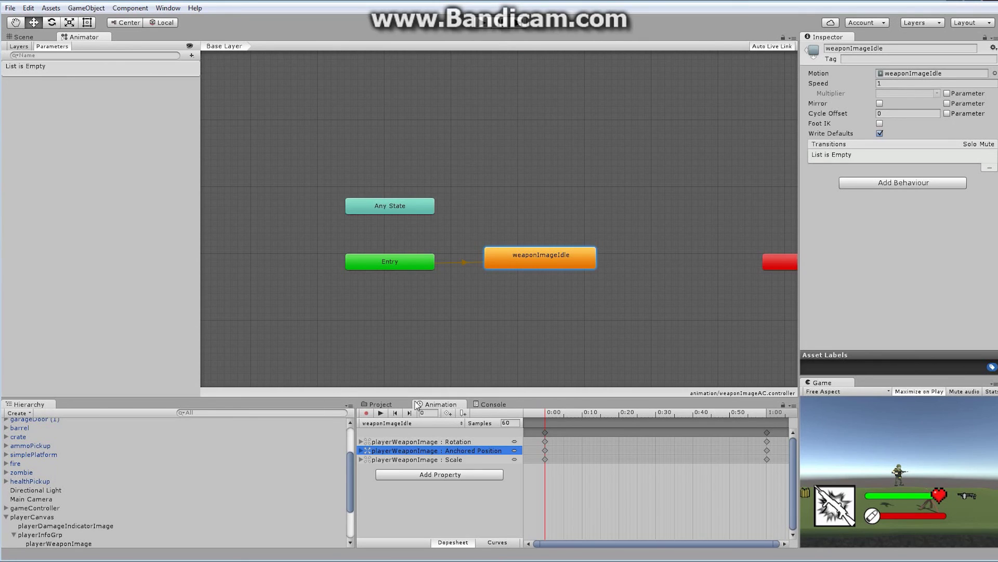
- Open the Animation window's clip dropdown to list the existing animation clips
{"action": "left_click", "coordinate": [419, 423]}
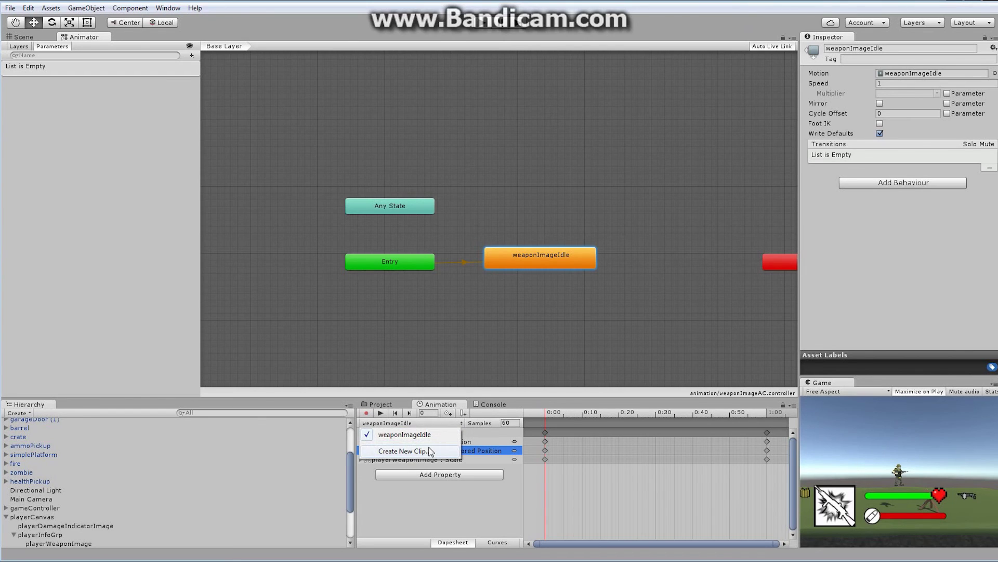
- Create a new animation clip and save it as weaponImageSelect
{"action": "left_click", "coordinate": [405, 451]}
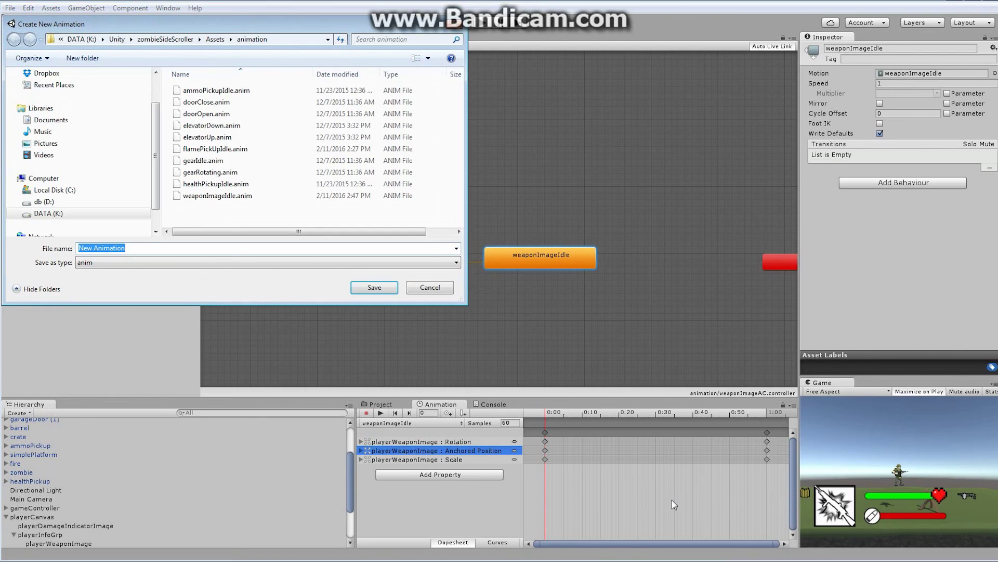
{"action": "type", "text": "weap"}
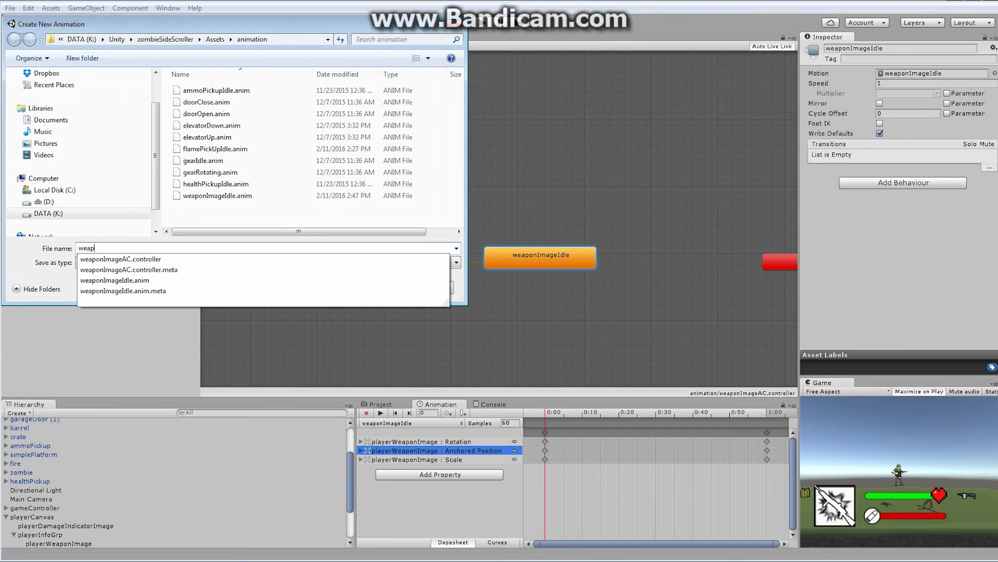
{"action": "type", "text": "onIma"}
{"action": "type", "text": "age"}
{"action": "type", "text": "S"}
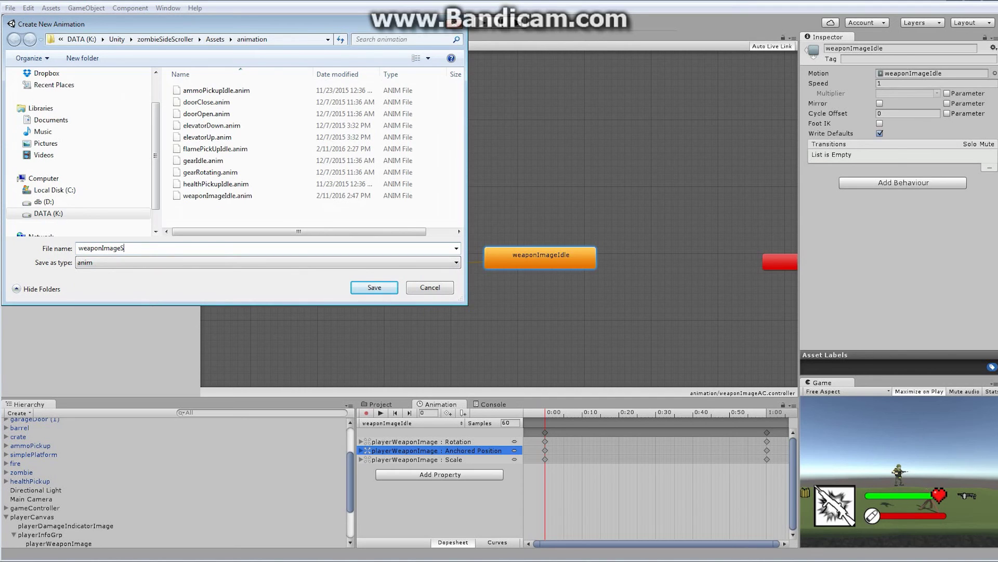
{"action": "type", "text": "leelect"}
{"action": "key", "text": "Return"}
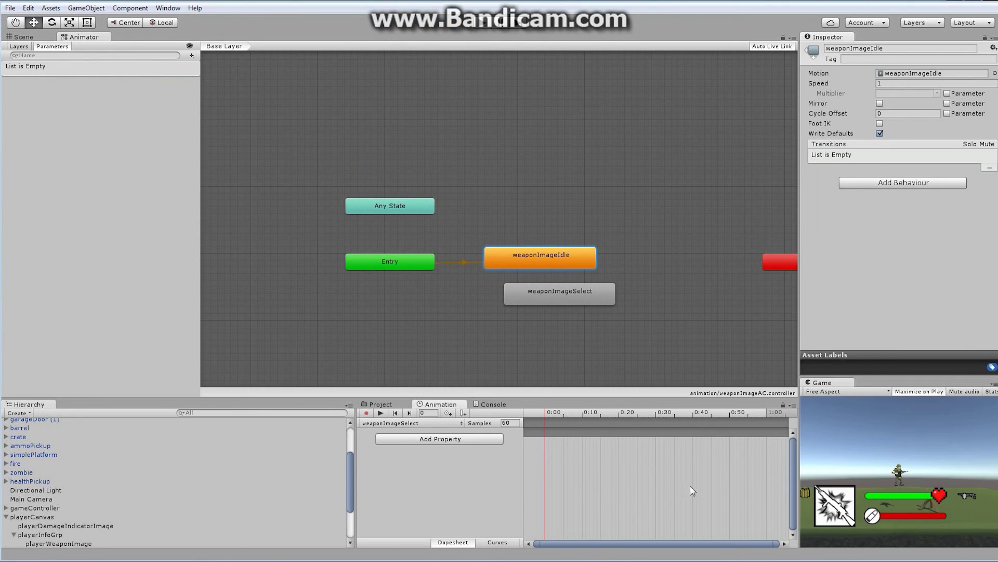
- Move weaponImageSelect above weaponImageIdle and add Anchored Position and Scale tracks
{"action": "left_click_drag", "start_coordinate": [575, 294], "coordinate": [551, 186]}
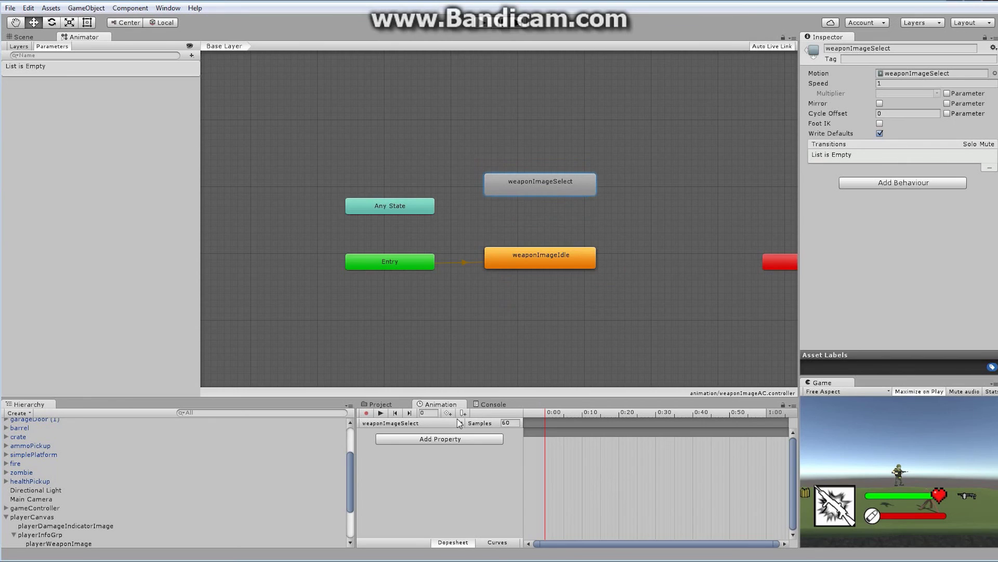
{"action": "left_click", "coordinate": [456, 442]}
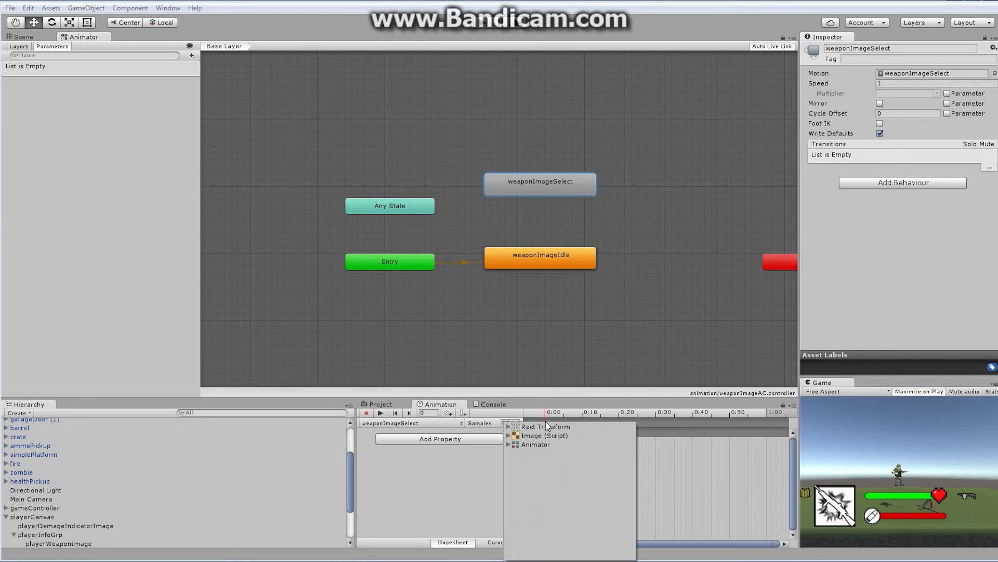
{"action": "left_click", "coordinate": [513, 427]}
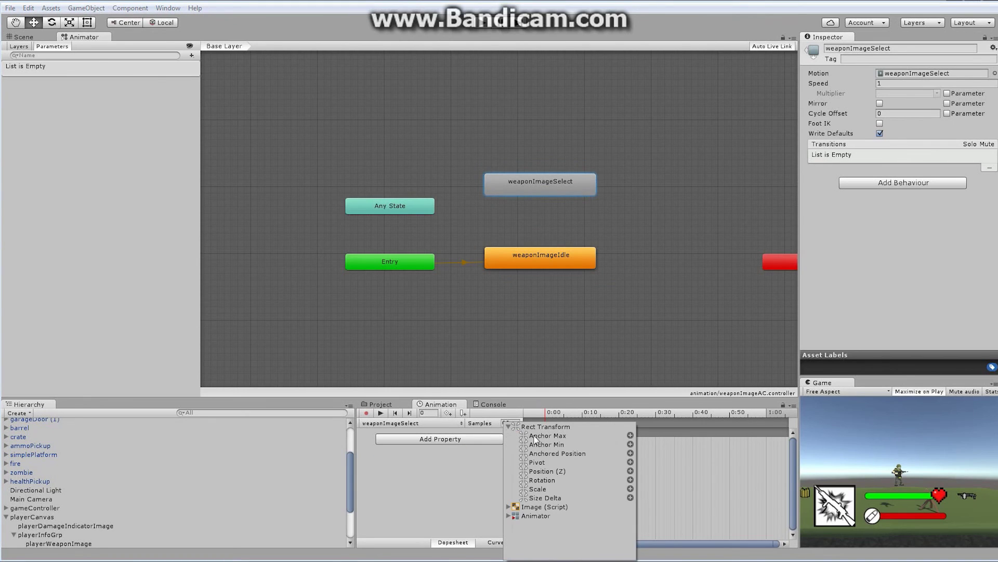
{"action": "left_click", "coordinate": [630, 453]}
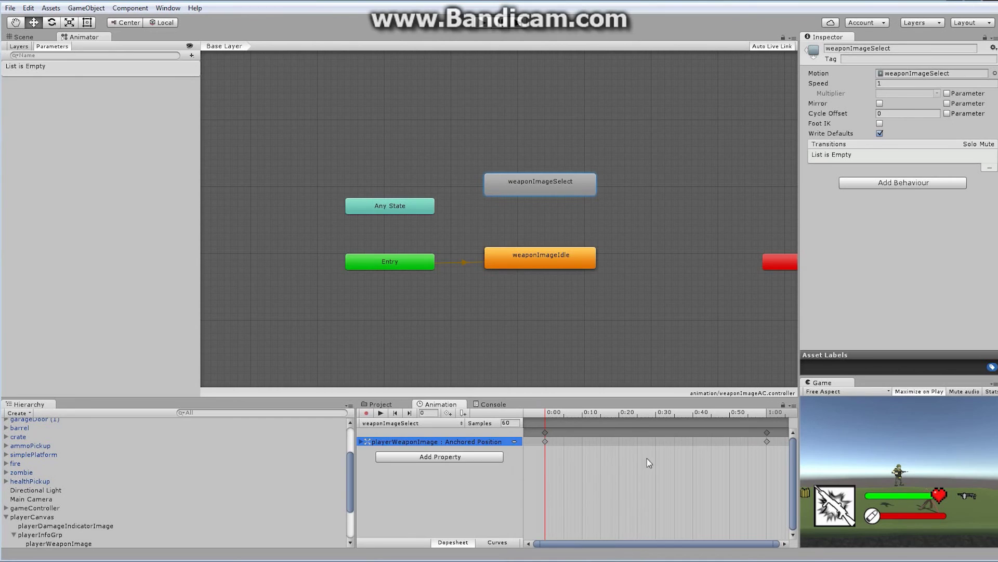
{"action": "left_click", "coordinate": [449, 458]}
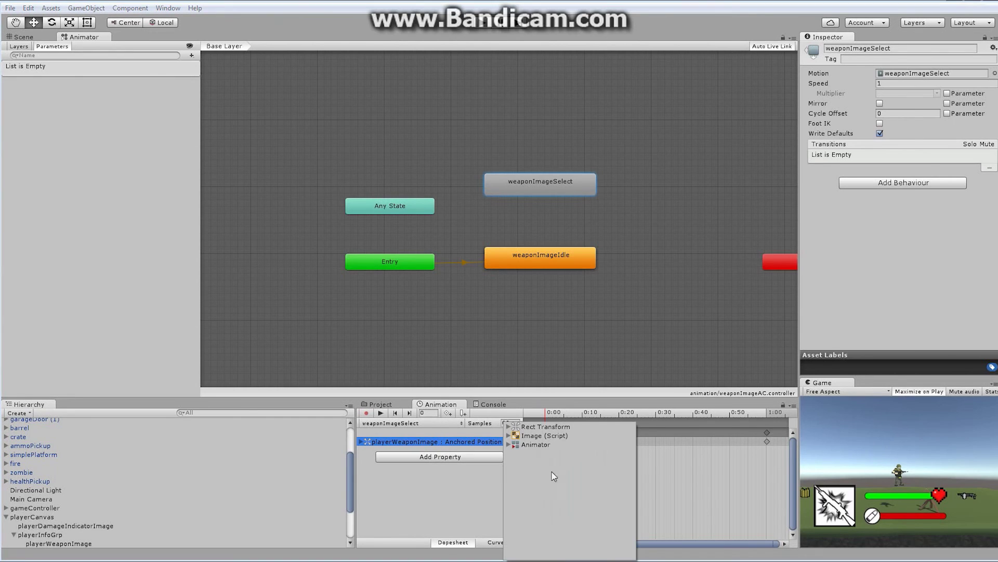
{"action": "left_click", "coordinate": [510, 428]}
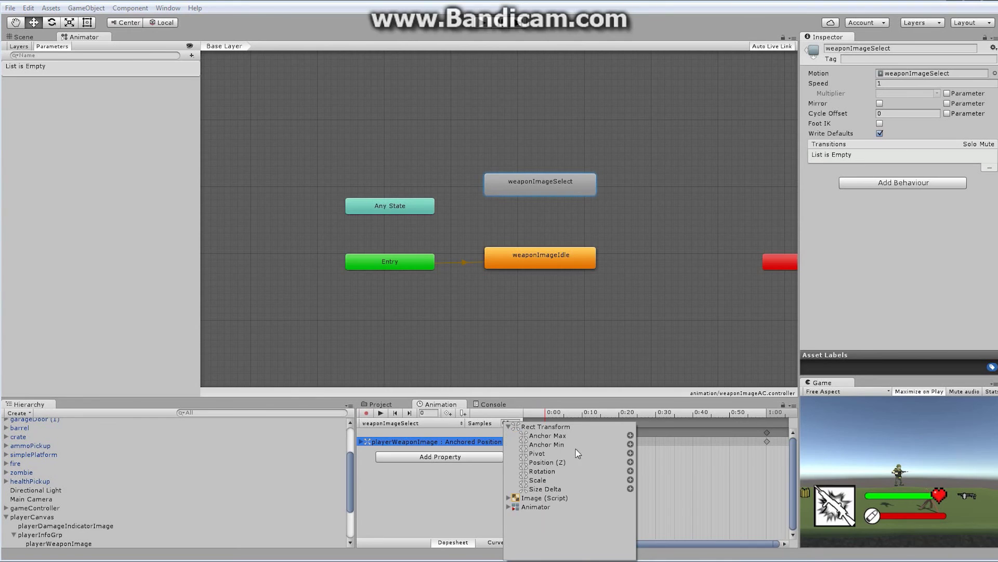
{"action": "left_click", "coordinate": [630, 480]}
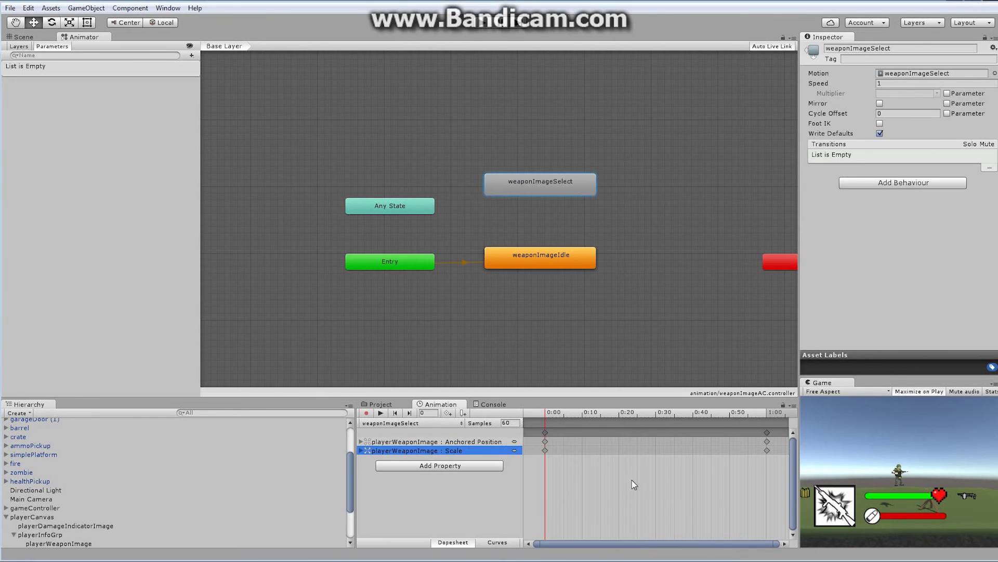
- Add a Rotation track and move the 1:00 end keyframes to 0:30
{"action": "left_click", "coordinate": [452, 466]}
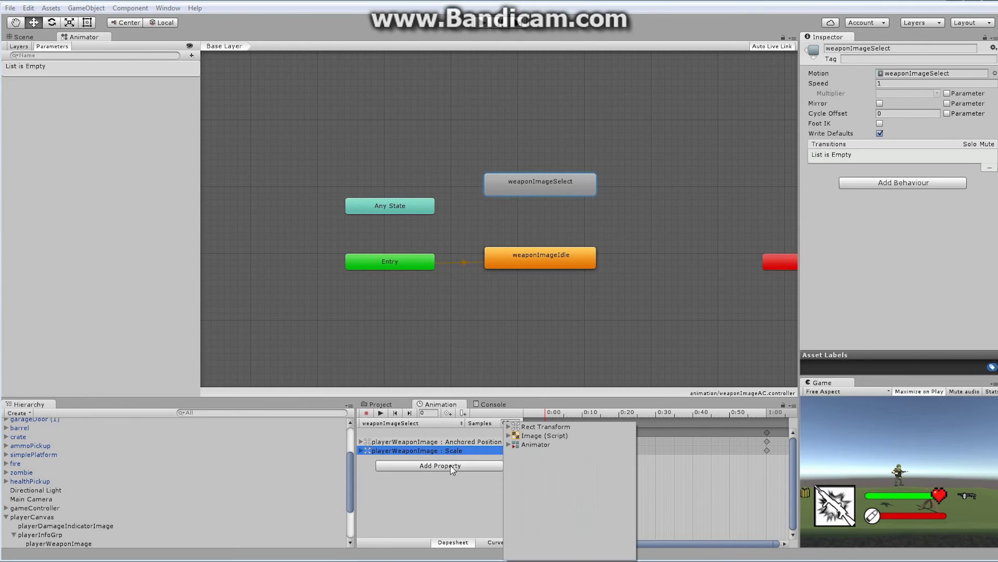
{"action": "left_click", "coordinate": [509, 427]}
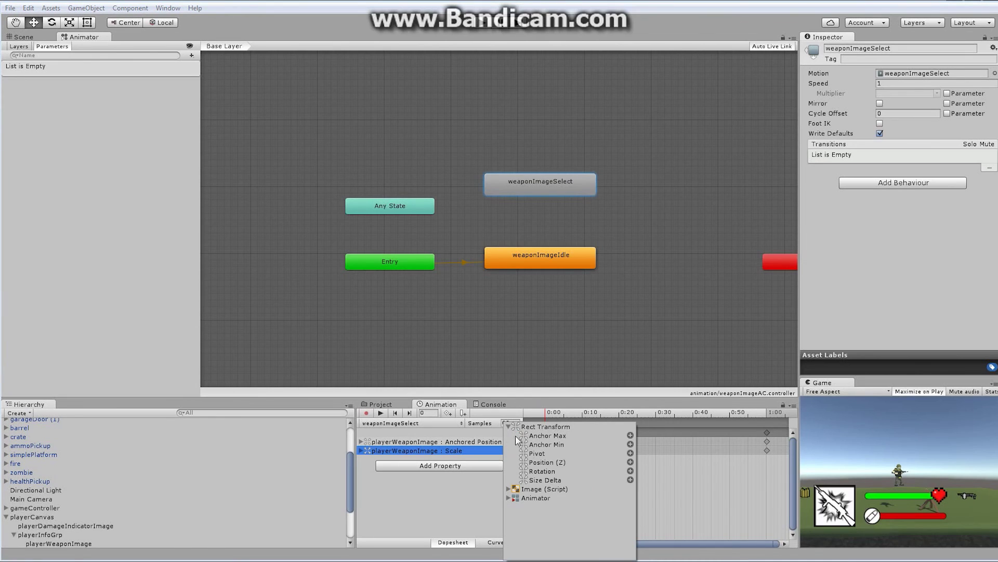
{"action": "left_click", "coordinate": [630, 471]}
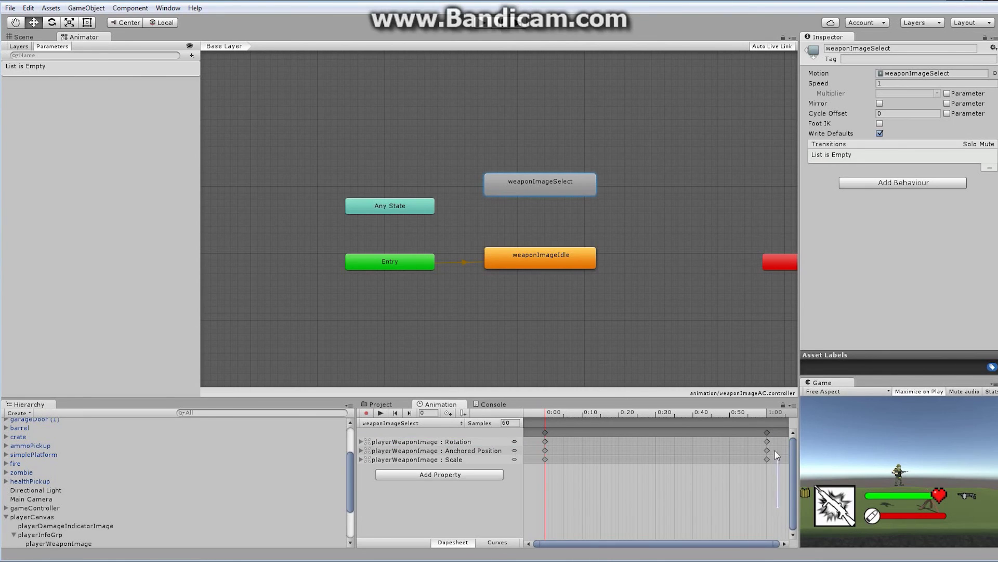
{"action": "left_click_drag", "start_coordinate": [762, 423], "coordinate": [778, 463]}
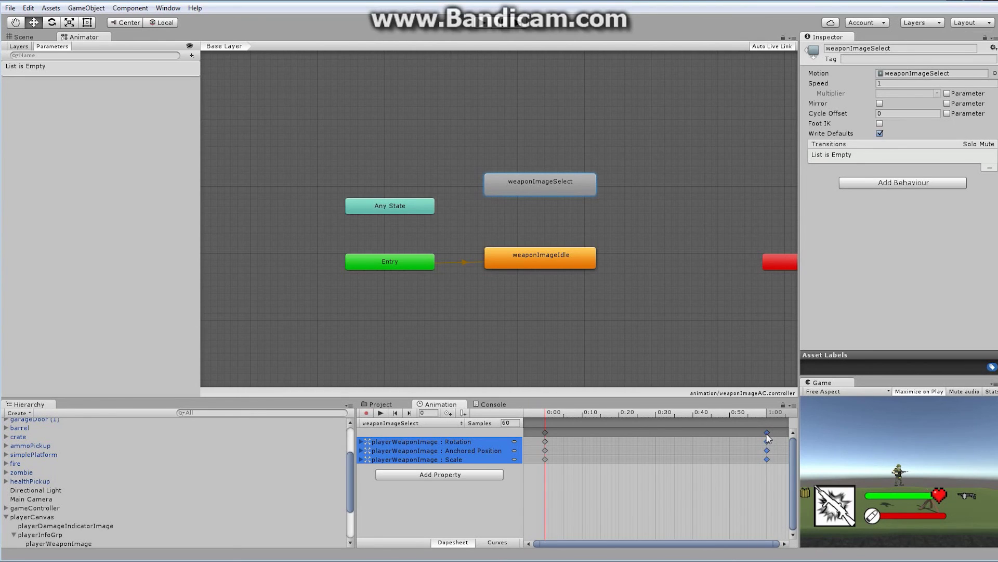
{"action": "left_click_drag", "start_coordinate": [769, 434], "coordinate": [657, 439]}
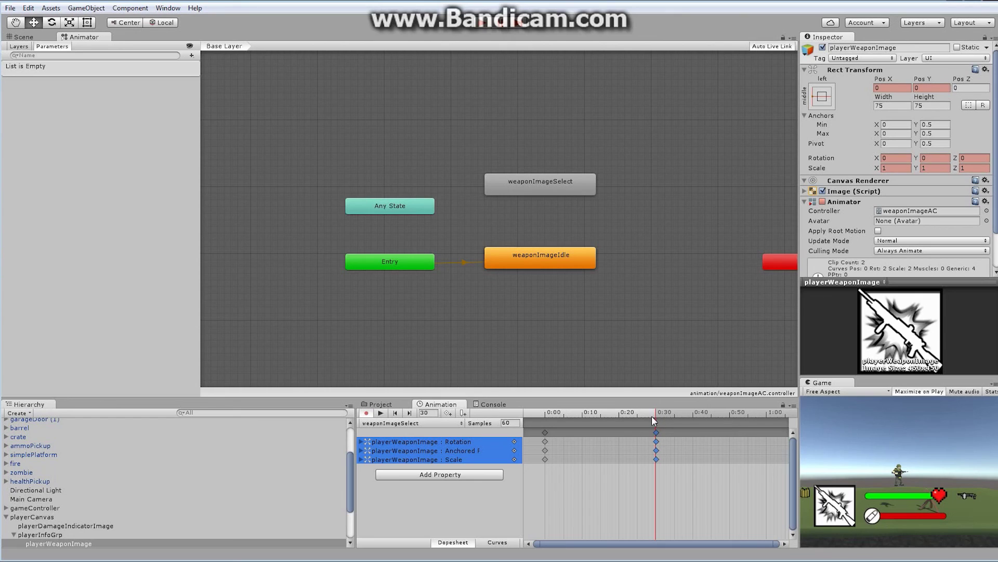
- Move the weaponImageSelect playhead from 0:30 back to about frame 9
{"action": "left_click_drag", "start_coordinate": [658, 411], "coordinate": [576, 436]}
- Frame the player weapon image in the Scene view and switch to the Rect tool
{"action": "left_click", "coordinate": [21, 37]}
{"action": "key", "text": "q"}
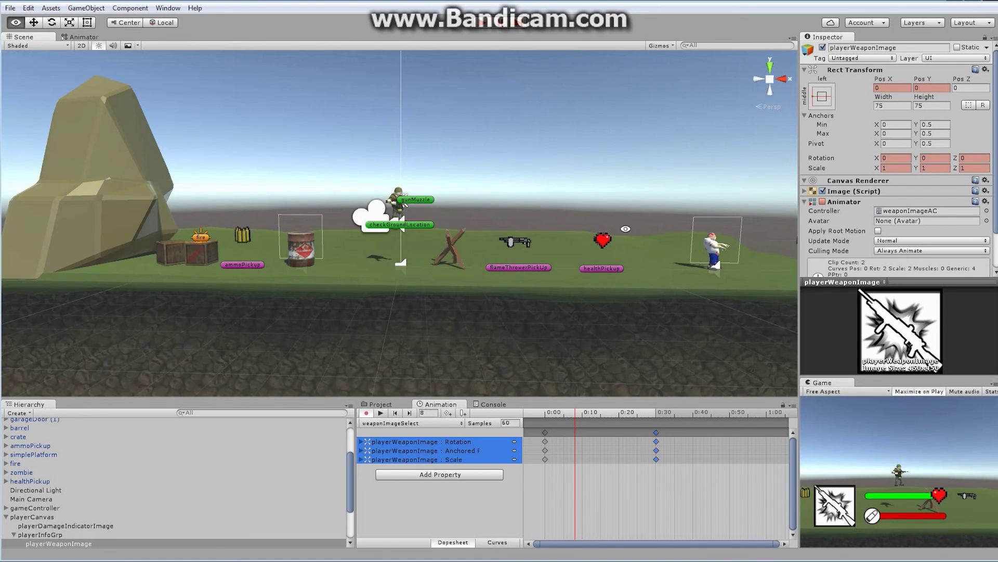
{"action": "key", "text": "f"}
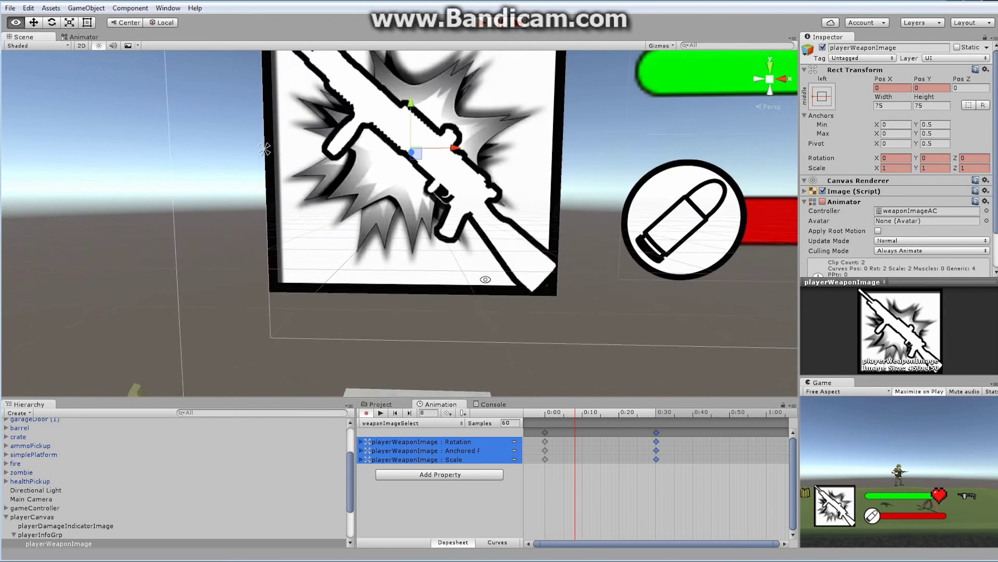
{"action": "key", "text": "w"}
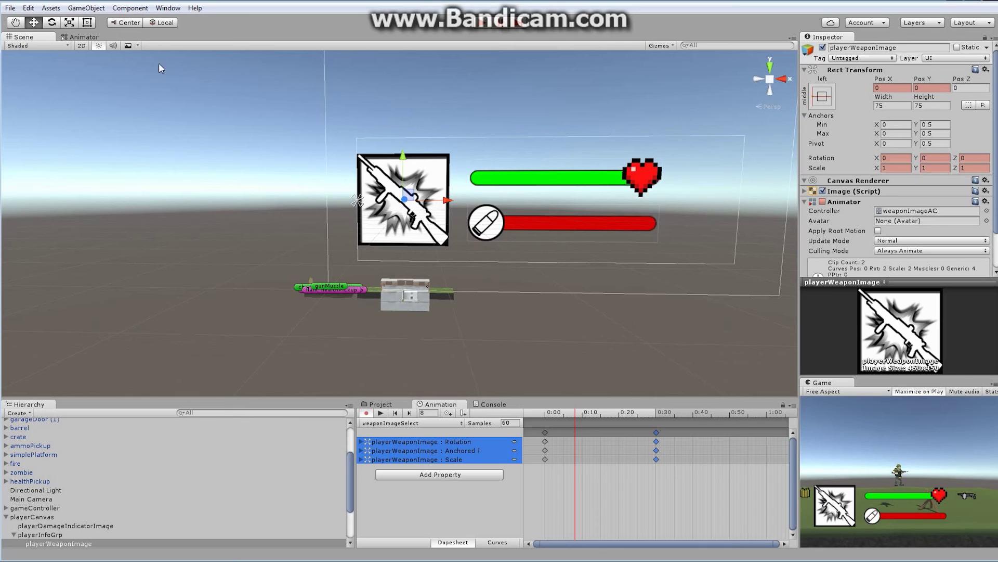
{"action": "left_click", "coordinate": [88, 22]}
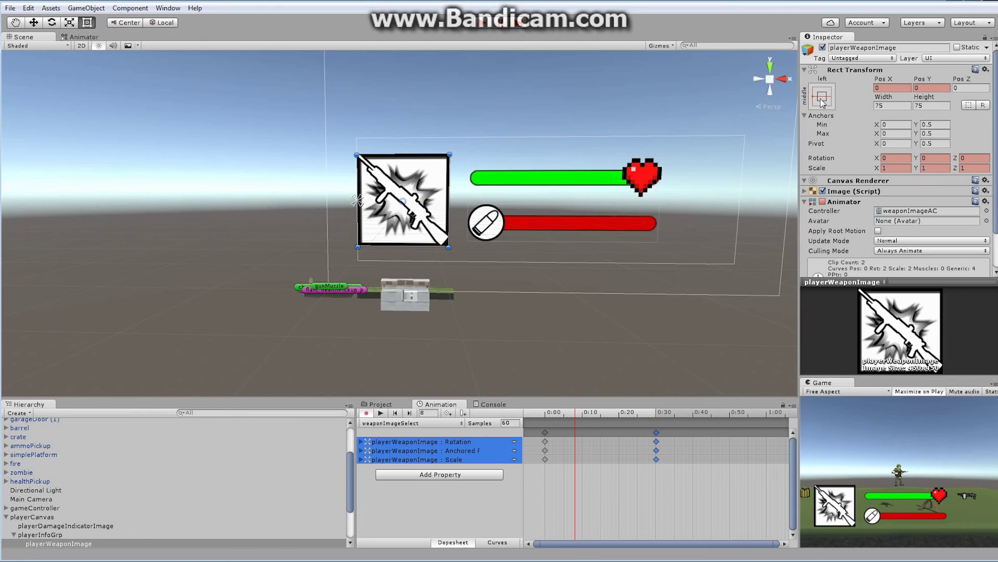
- Set the weapon image's X and Y scale to 2 at this frame
{"action": "left_click", "coordinate": [896, 168]}
{"action": "type", "text": "2"}
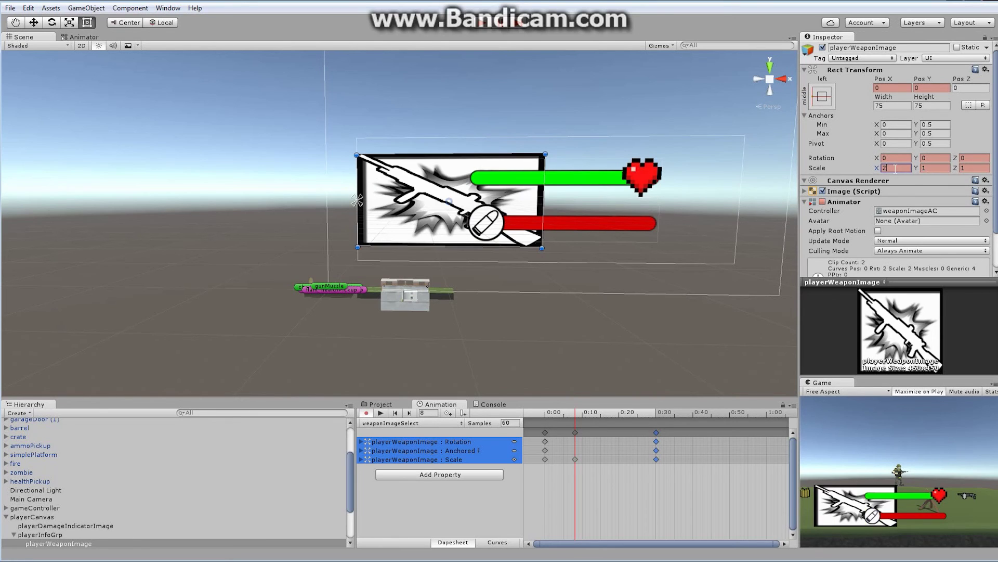
{"action": "left_click", "coordinate": [929, 168]}
{"action": "type", "text": "2"}
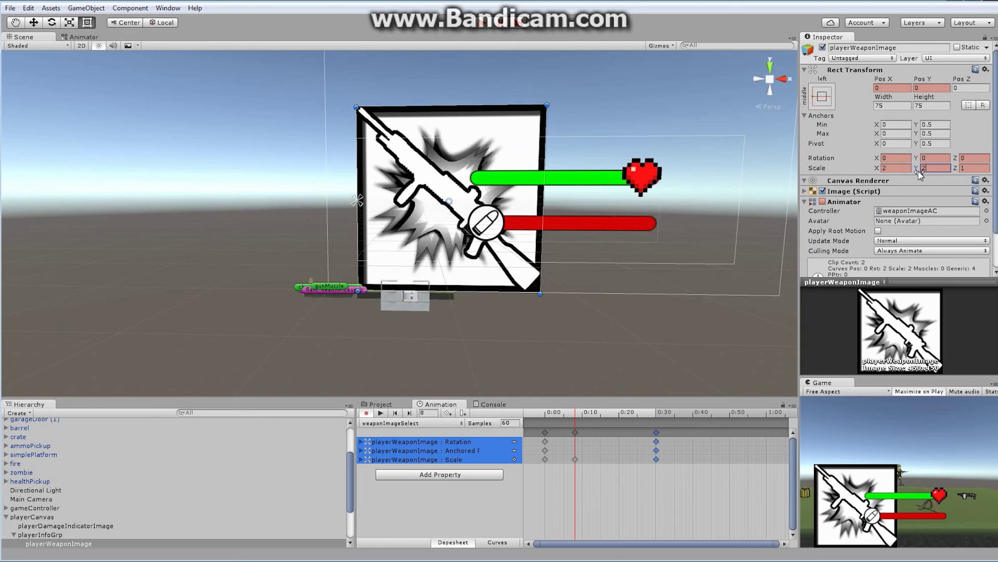
- Tilt the weapon image with the Rotate tool at the current frame
{"action": "left_click", "coordinate": [53, 24]}
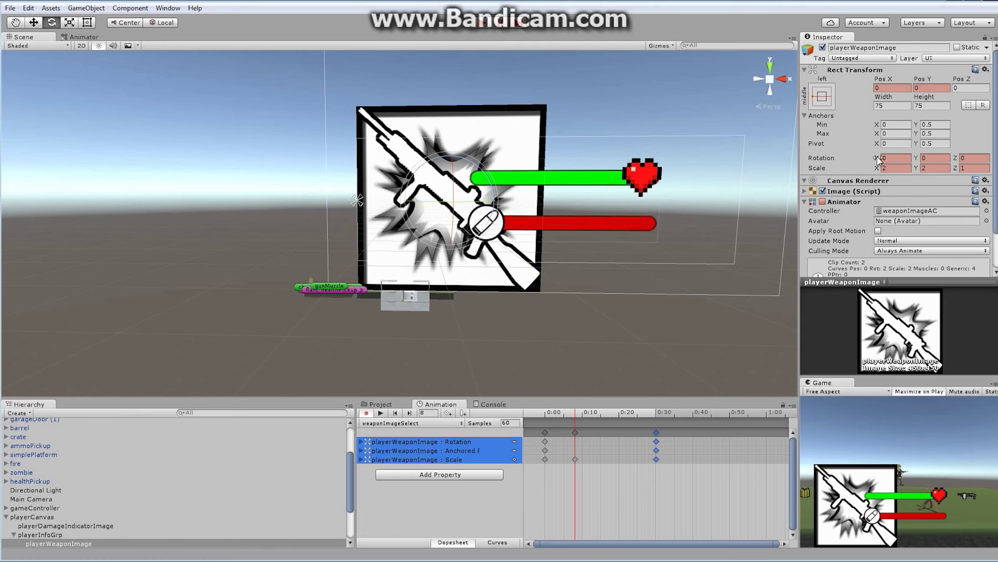
{"action": "left_click_drag", "start_coordinate": [730, 198], "coordinate": [582, 202], "text": "alt"}
{"action": "left_click_drag", "start_coordinate": [408, 186], "coordinate": [404, 229]}
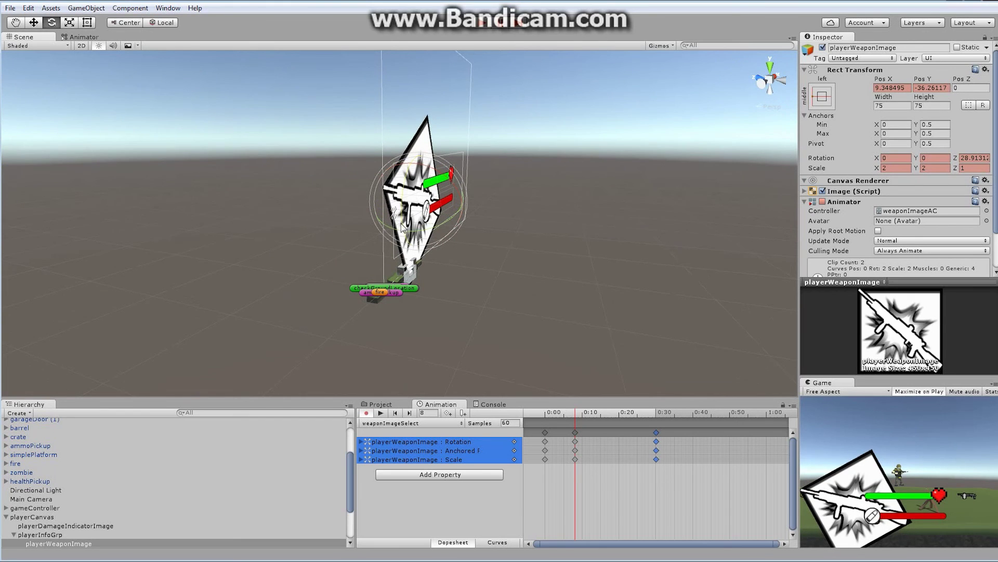
{"action": "left_click_drag", "start_coordinate": [592, 155], "coordinate": [330, 191], "text": "alt"}
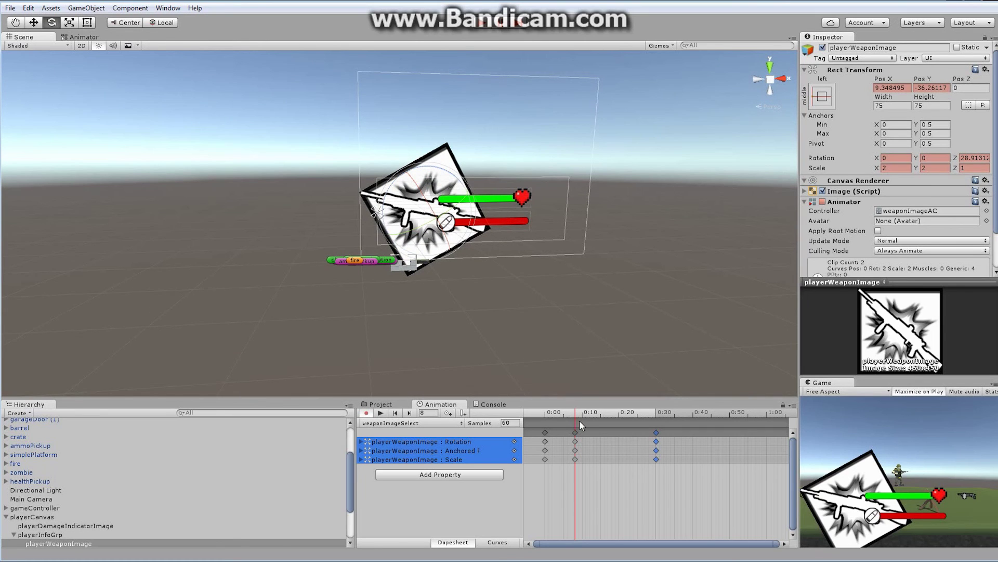
- Rotate the weapon image clockwise to about -18.3190 at 0:20
{"action": "left_click_drag", "start_coordinate": [574, 414], "coordinate": [618, 451]}
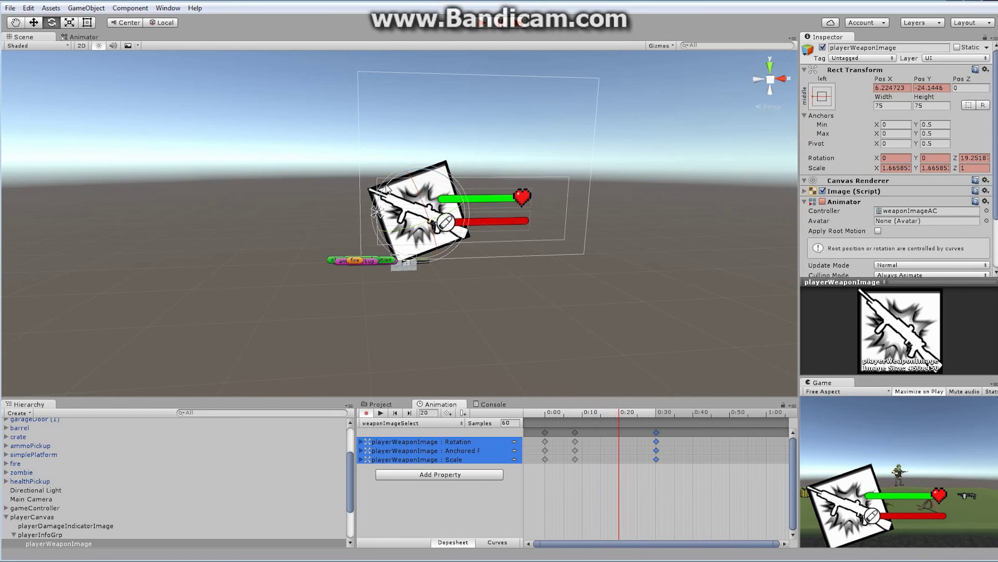
{"action": "left_click_drag", "start_coordinate": [386, 188], "coordinate": [468, 182]}
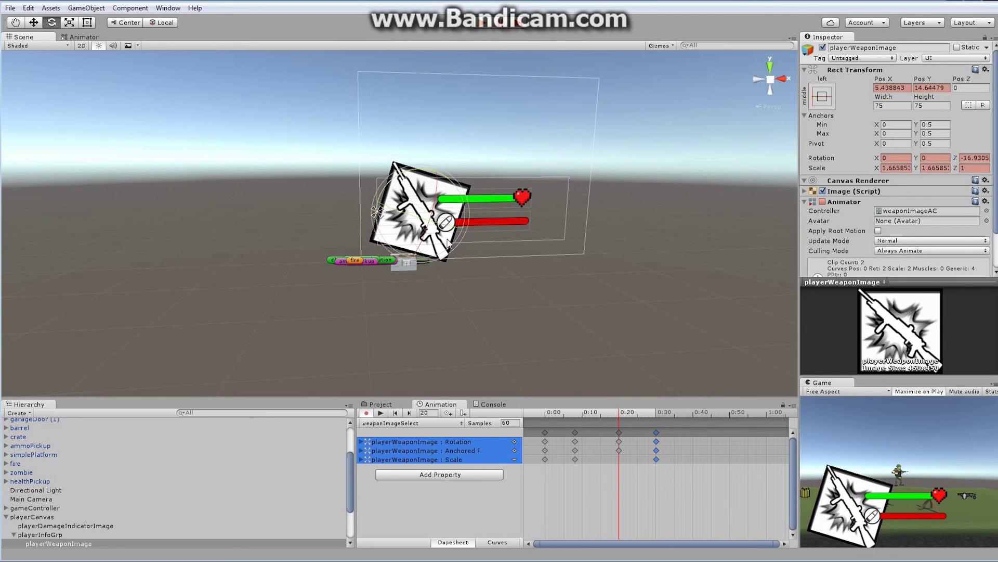
{"action": "left_click_drag", "start_coordinate": [448, 241], "coordinate": [408, 177], "text": "alt"}
- Set the weapon image's X and Y scale to 0.9 and scrub to preview the animation
{"action": "left_click", "coordinate": [903, 167]}
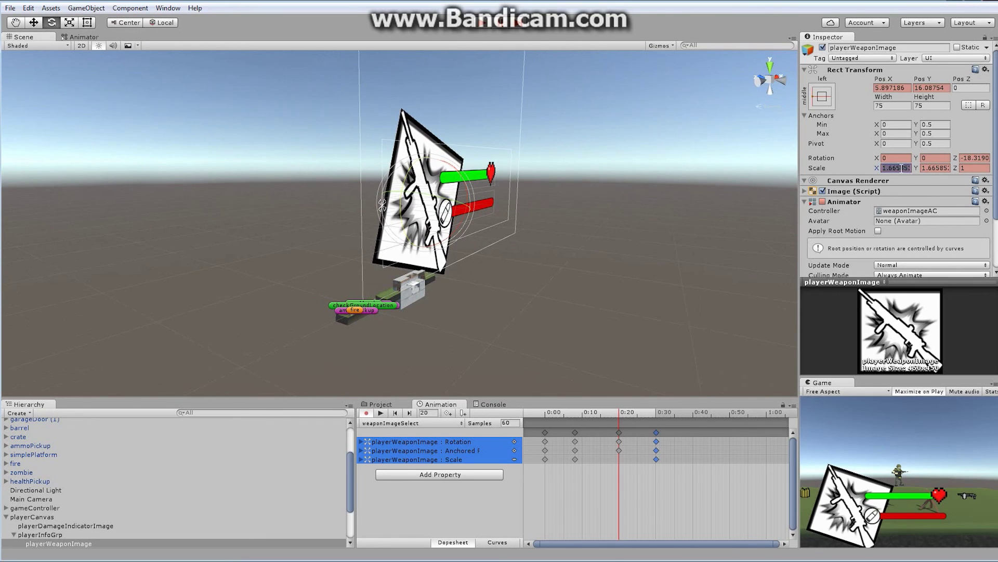
{"action": "type", "text": "0.9"}
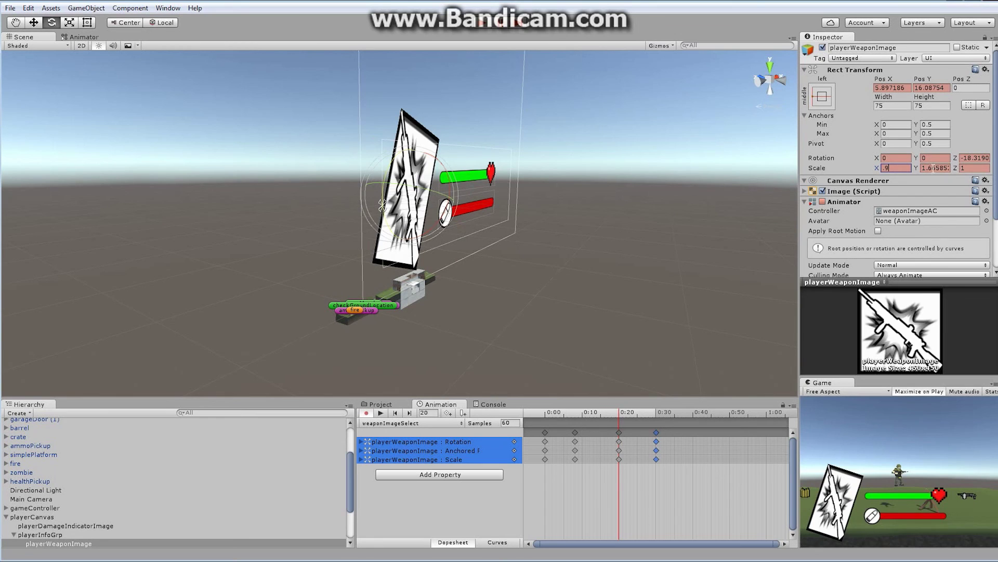
{"action": "left_click", "coordinate": [924, 167]}
{"action": "type", "text": "0.9"}
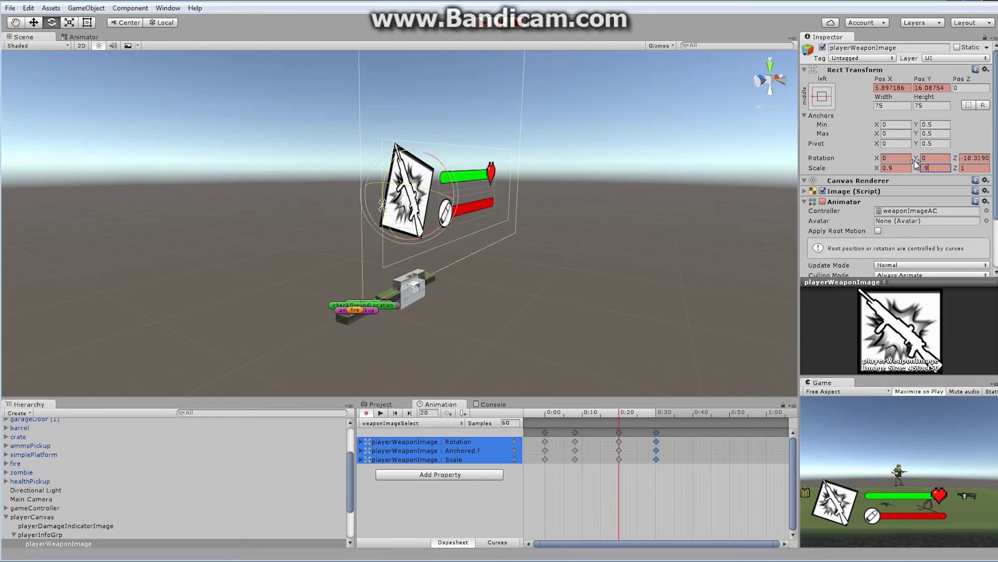
{"action": "left_click_drag", "start_coordinate": [764, 164], "coordinate": [364, 250], "text": "alt"}
{"action": "left_click_drag", "start_coordinate": [626, 416], "coordinate": [546, 452]}
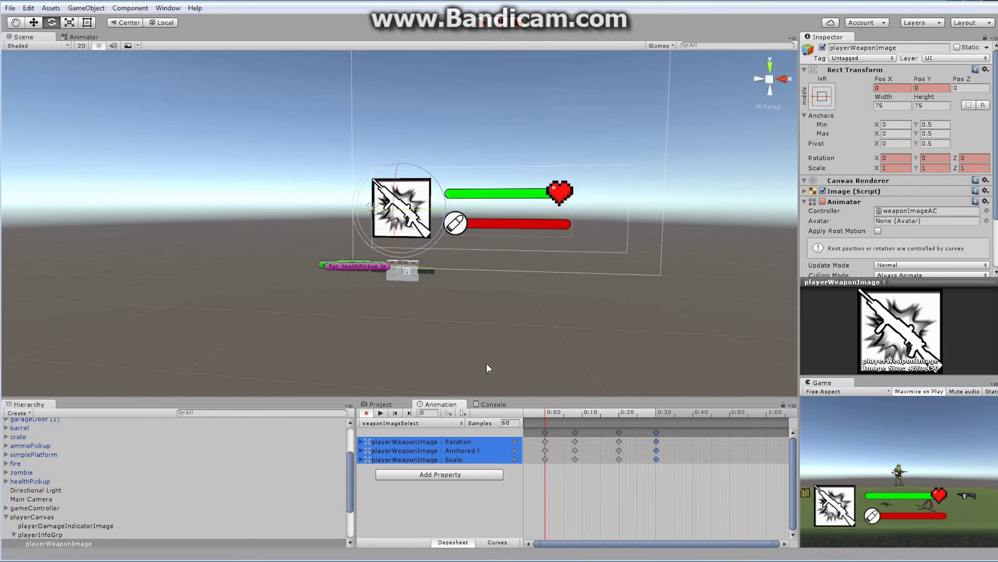
- Stop recording, show the clip as curves, and flatten the starting keyframes' tangents
{"action": "left_click", "coordinate": [367, 413]}
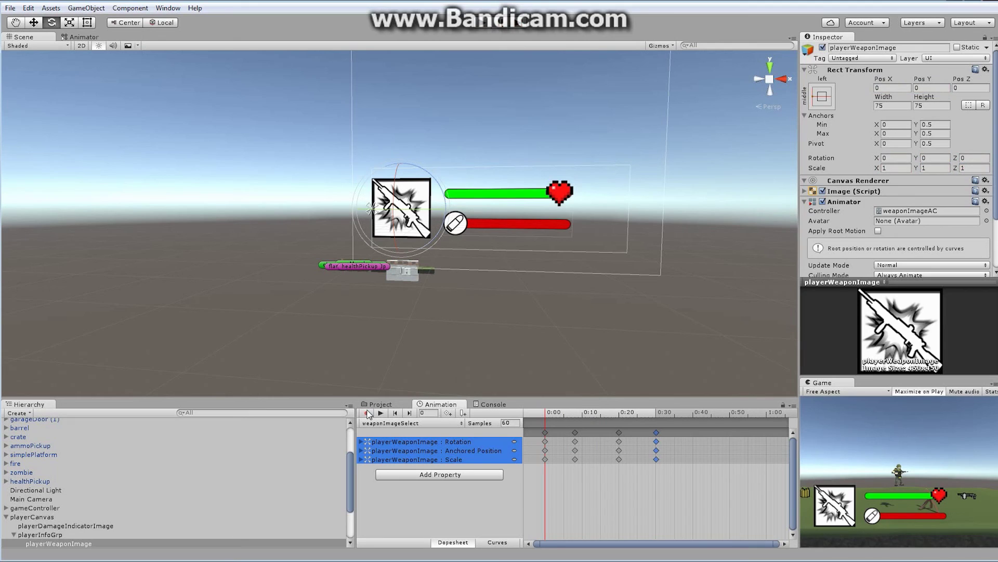
{"action": "left_click", "coordinate": [503, 543]}
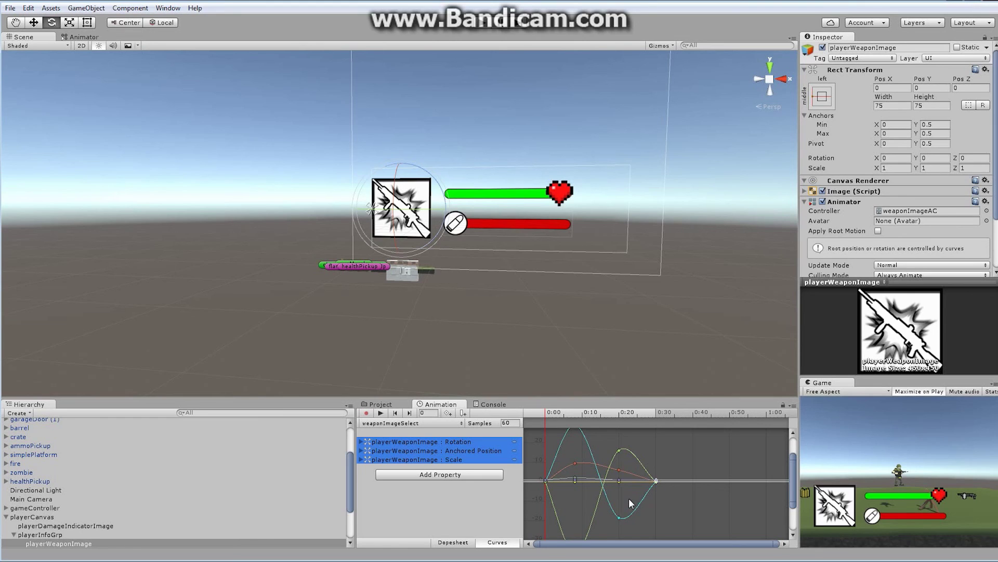
{"action": "left_click", "coordinate": [544, 479]}
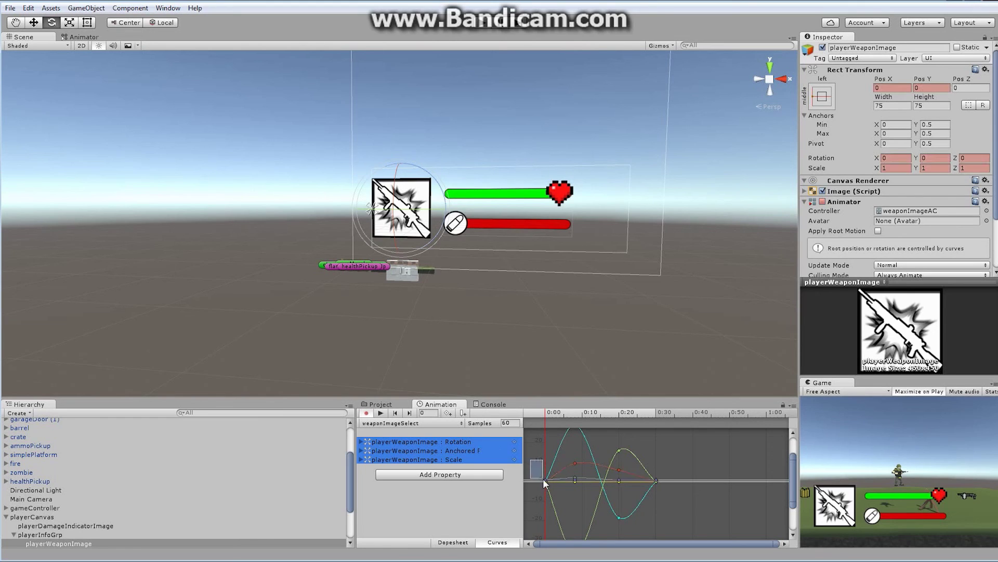
{"action": "right_click", "coordinate": [545, 481]}
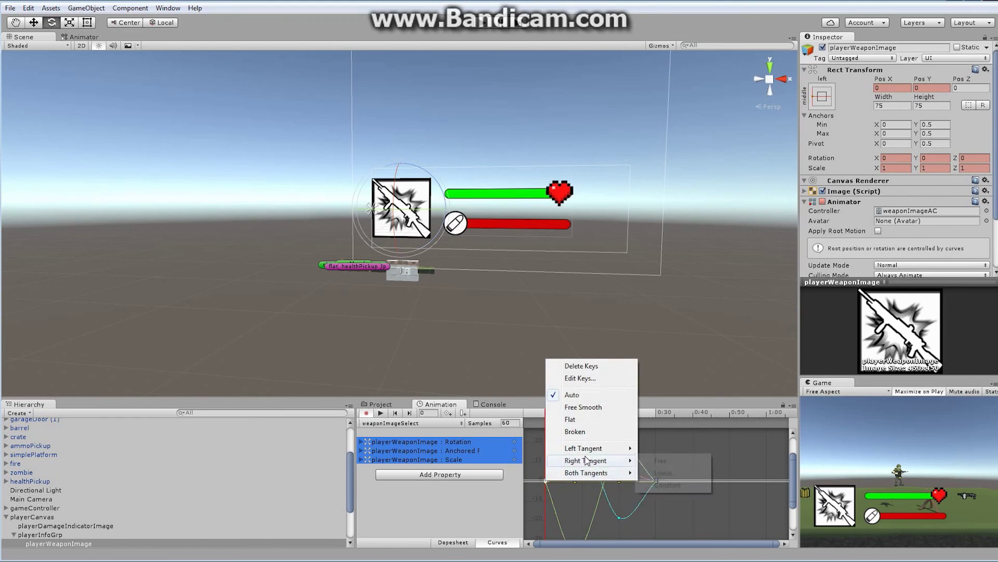
{"action": "left_click", "coordinate": [585, 422]}
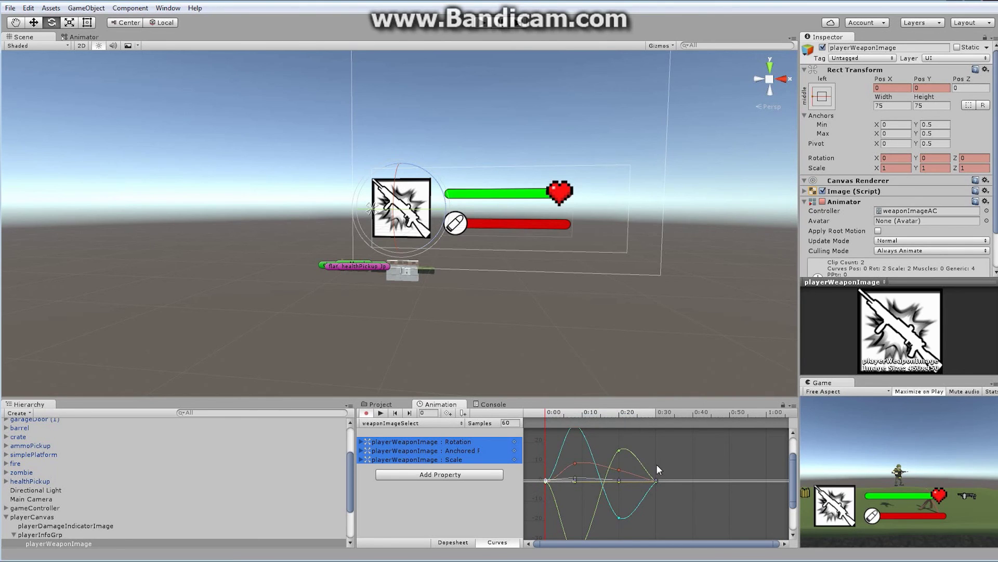
- Flatten the tangents of the keyframes at 0:30
{"action": "left_click_drag", "start_coordinate": [649, 458], "coordinate": [671, 498]}
{"action": "right_click", "coordinate": [656, 483]}
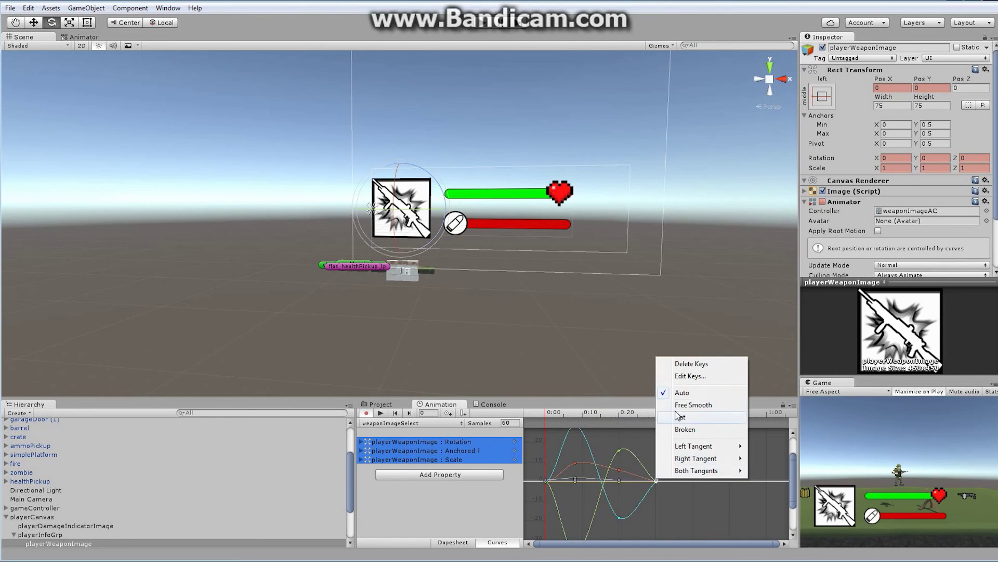
{"action": "left_click", "coordinate": [693, 416]}
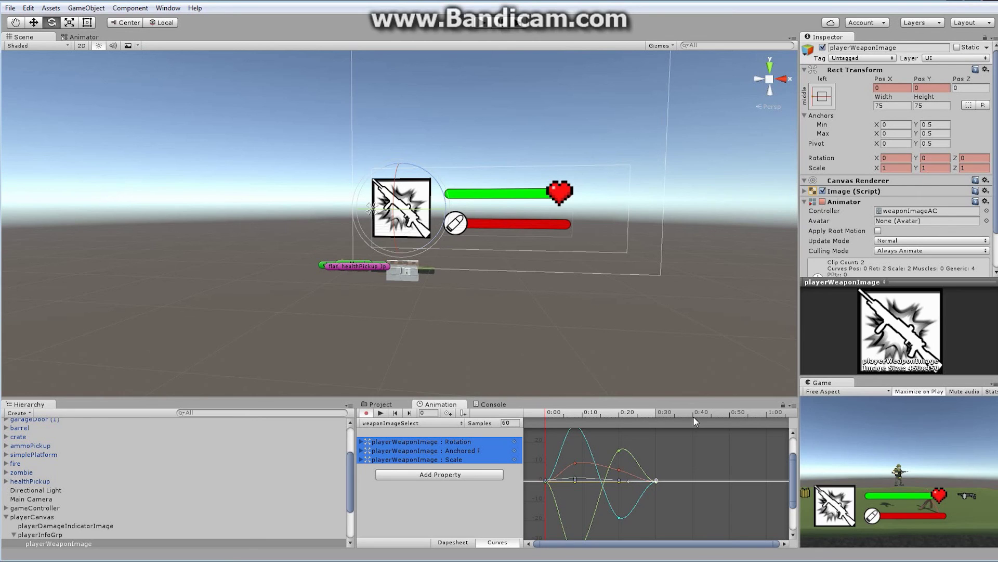
- Create transitions from weaponImageSelect to weaponImageIdle and from weaponImageIdle to weaponImageSelect
{"action": "left_click", "coordinate": [84, 37]}
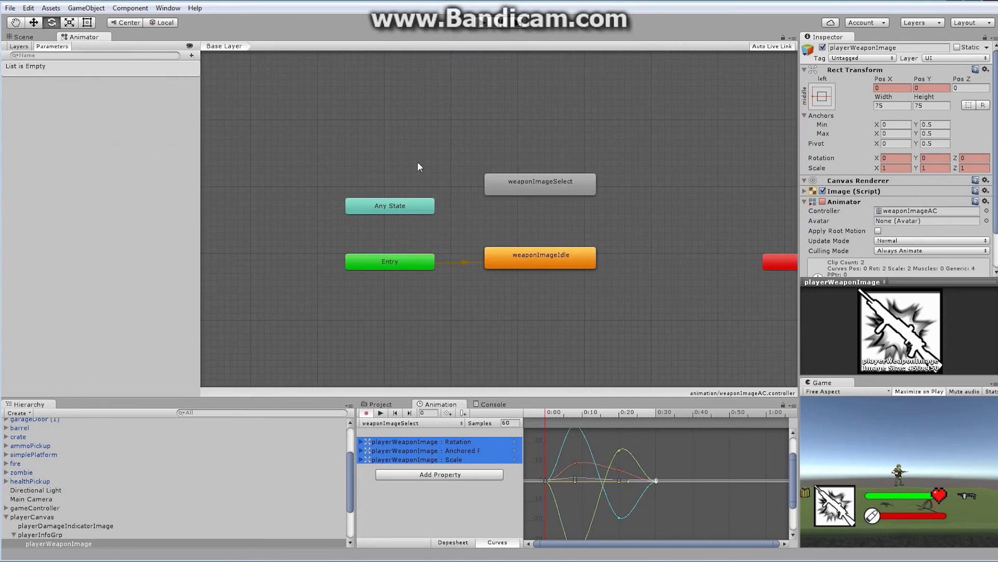
{"action": "right_click", "coordinate": [556, 183]}
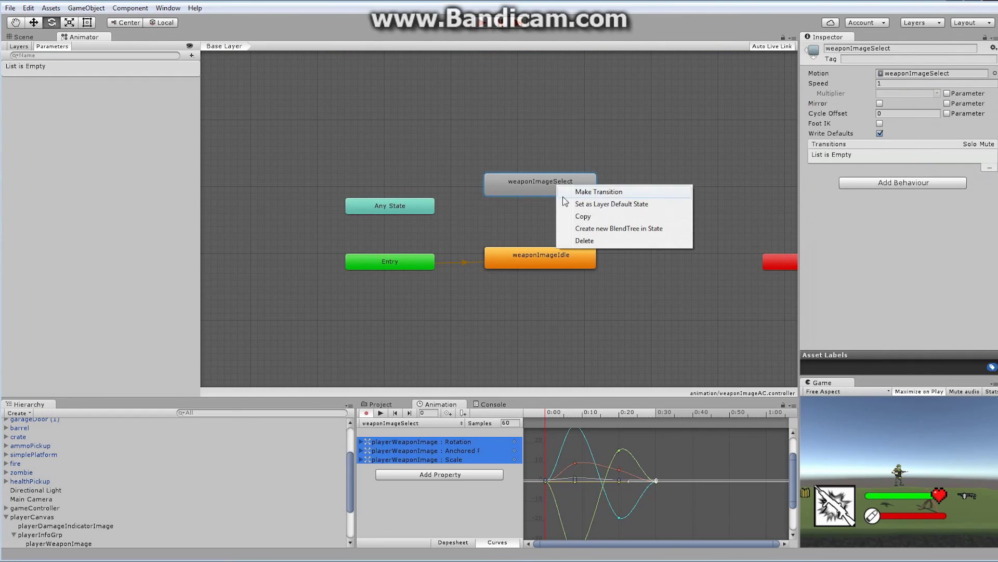
{"action": "left_click", "coordinate": [584, 192]}
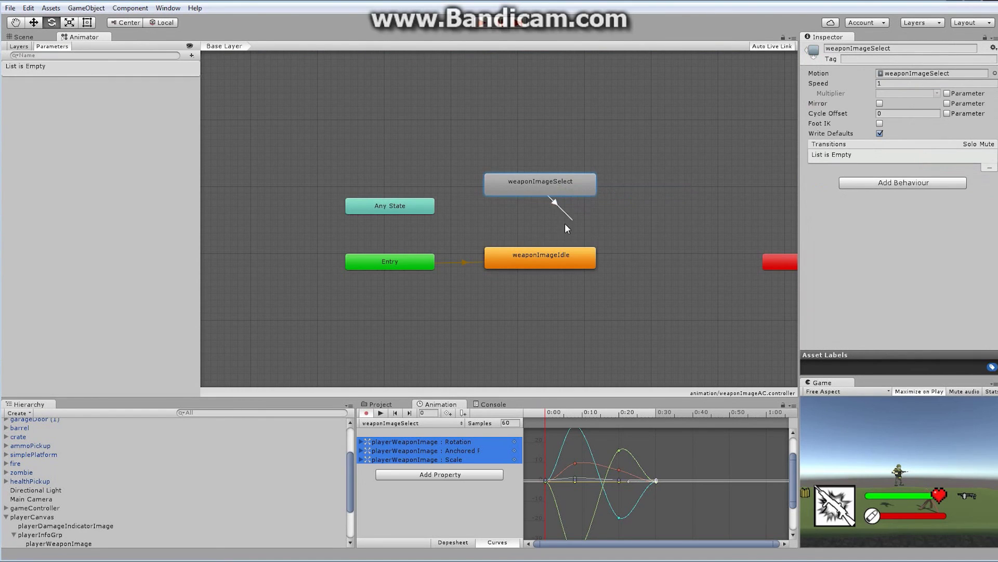
{"action": "left_click", "coordinate": [531, 260]}
{"action": "right_click", "coordinate": [564, 258]}
{"action": "left_click", "coordinate": [608, 271]}
{"action": "left_click", "coordinate": [543, 184]}
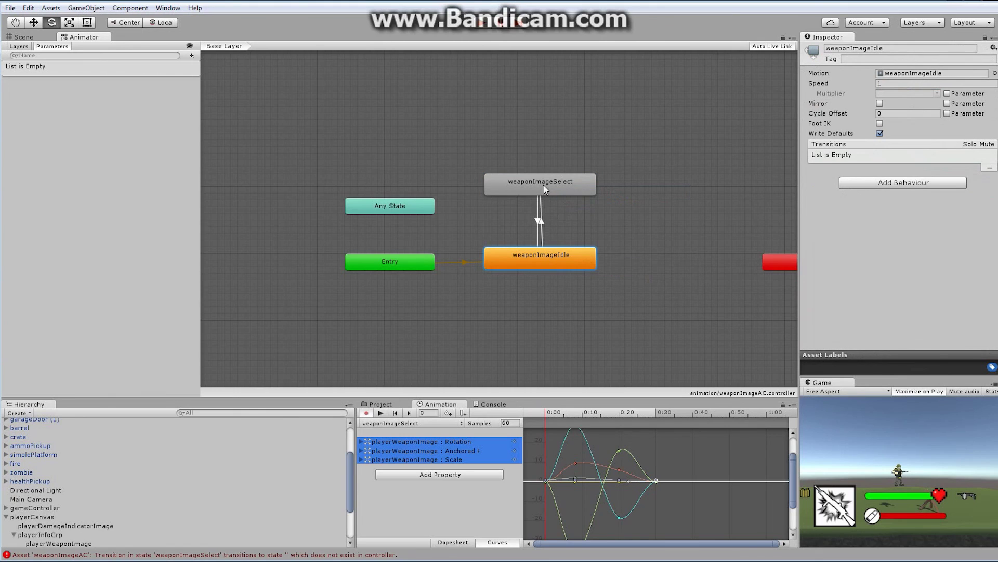
- Shorten both transition blend durations and turn off Has Exit Time for Idle to Select
{"action": "left_click", "coordinate": [539, 222]}
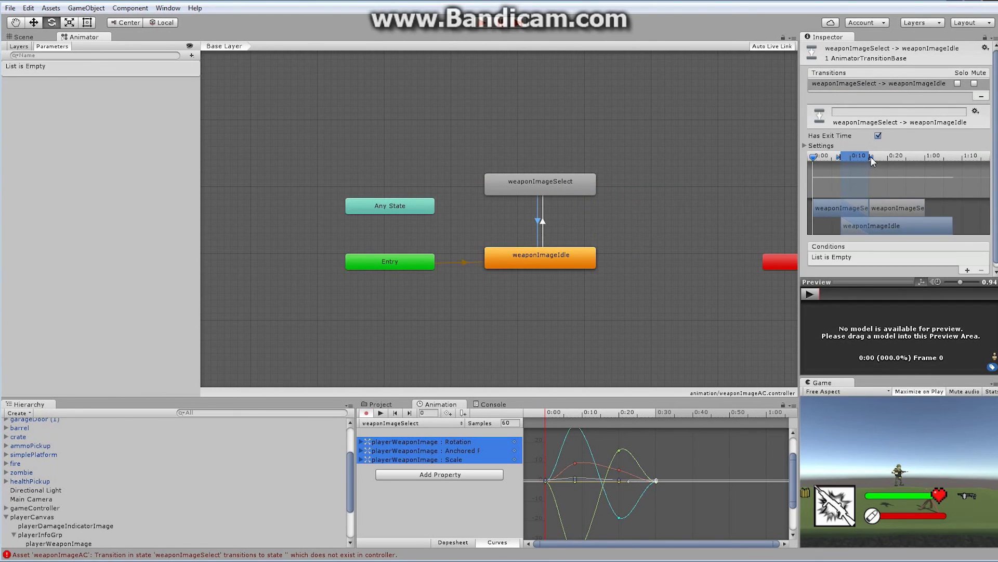
{"action": "left_click_drag", "start_coordinate": [872, 157], "coordinate": [819, 159]}
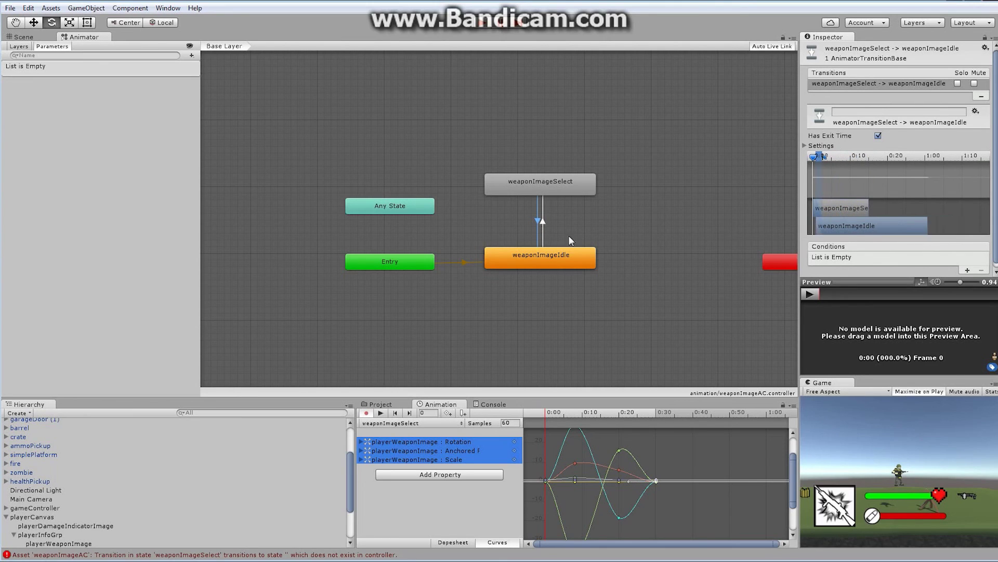
{"action": "left_click", "coordinate": [542, 224]}
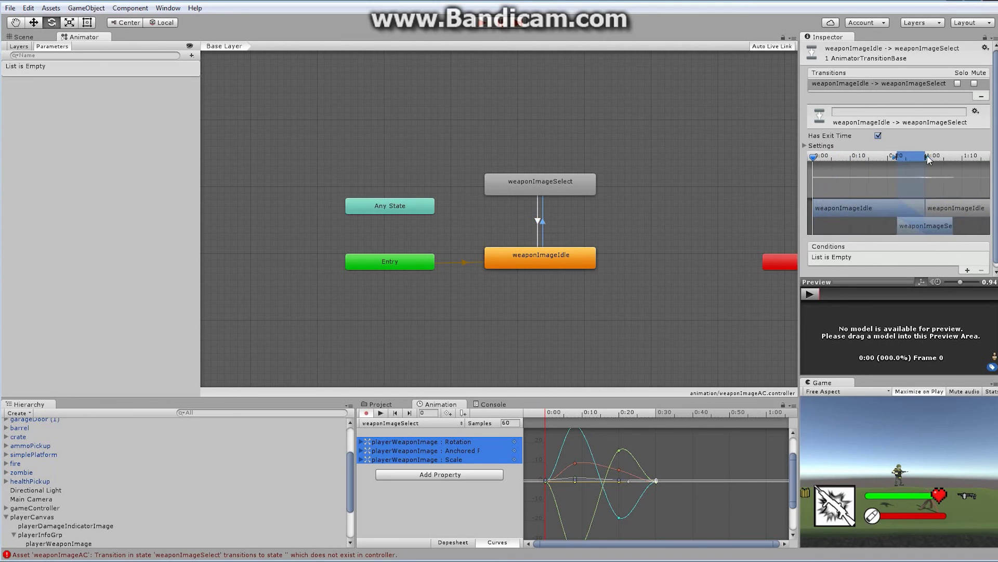
{"action": "left_click_drag", "start_coordinate": [927, 155], "coordinate": [818, 165]}
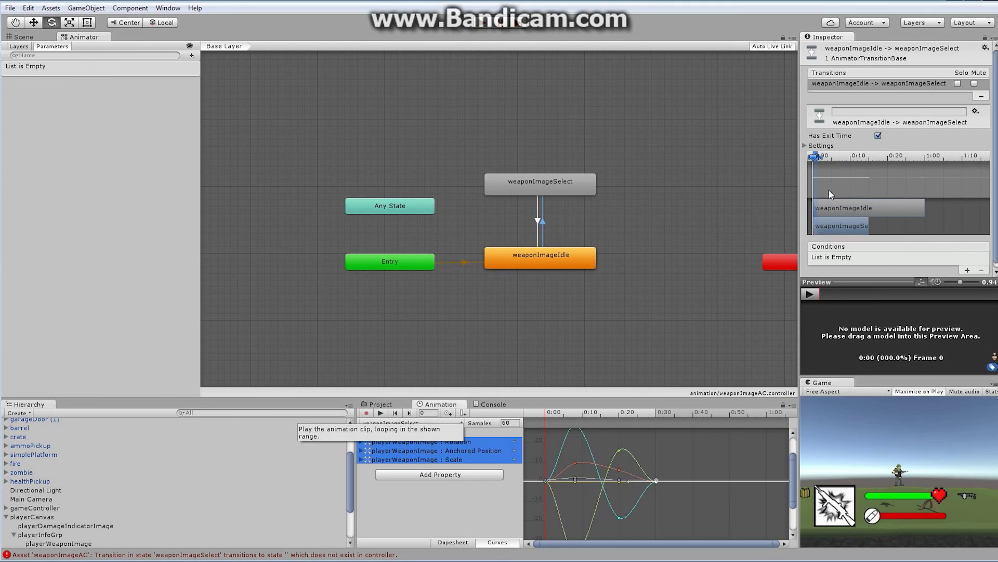
{"action": "left_click", "coordinate": [878, 135]}
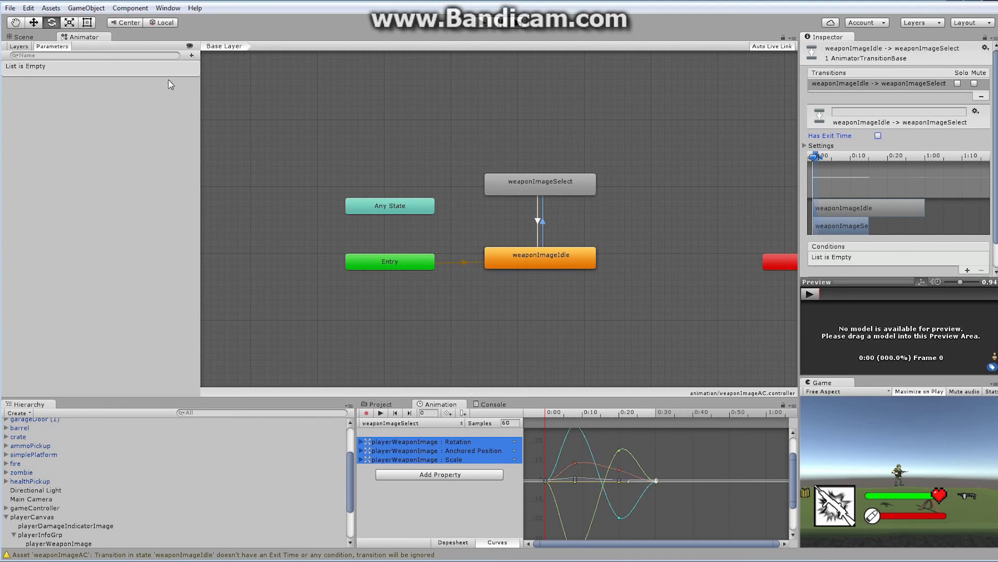
- Add a Trigger parameter to the Parameters list and name it weaponSwitch
{"action": "left_click", "coordinate": [192, 56]}
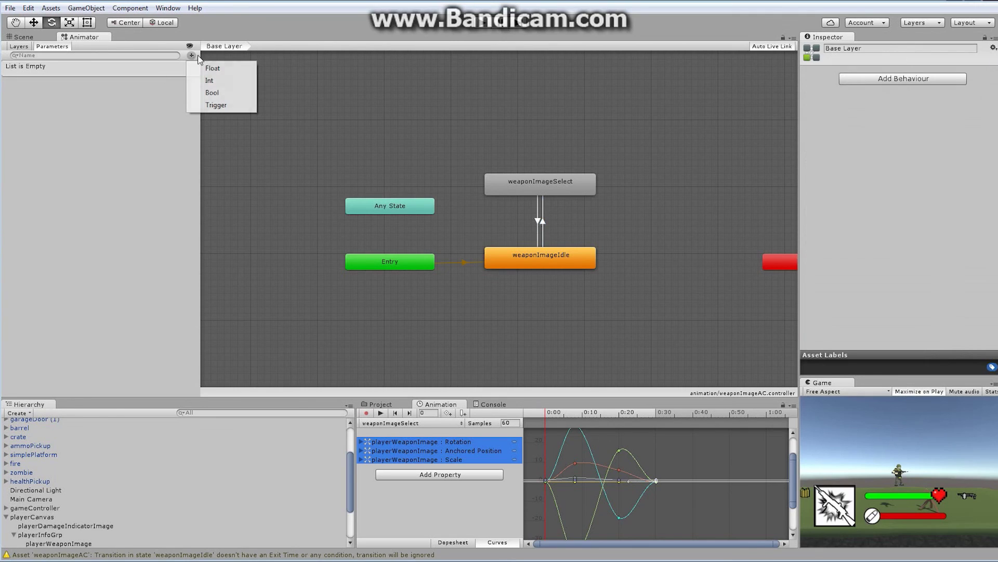
{"action": "left_click", "coordinate": [227, 107]}
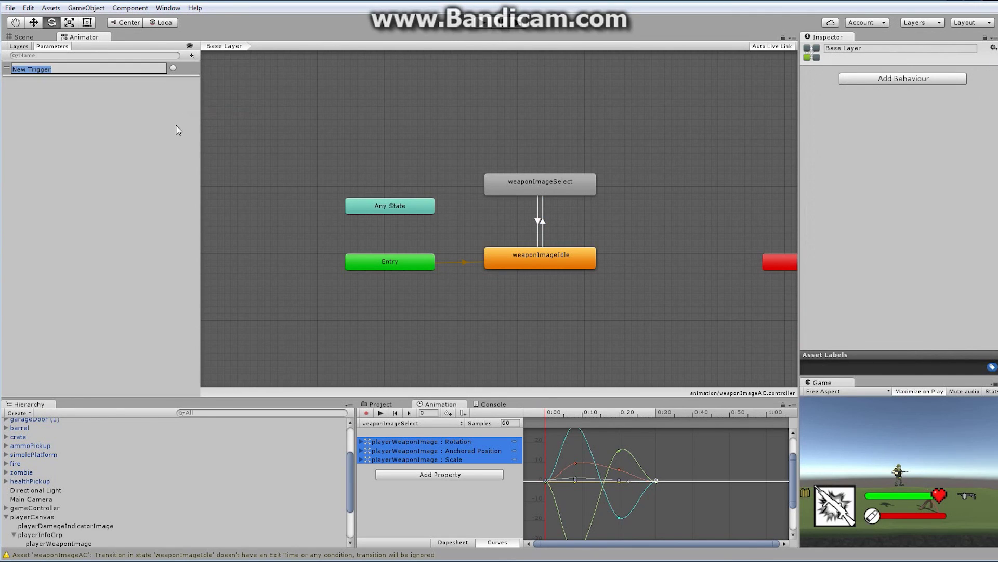
{"action": "type", "text": "weass"}
{"action": "key", "text": "BackSpace"}
{"action": "type", "text": "pao"}
{"action": "key", "text": "BackSpace"}
{"action": "key", "text": "BackSpace"}
{"action": "type", "text": "onSwot"}
{"action": "key", "text": "BackSpace"}
{"action": "key", "text": "BackSpace"}
{"action": "type", "text": "itch"}
{"action": "key", "text": "Return"}
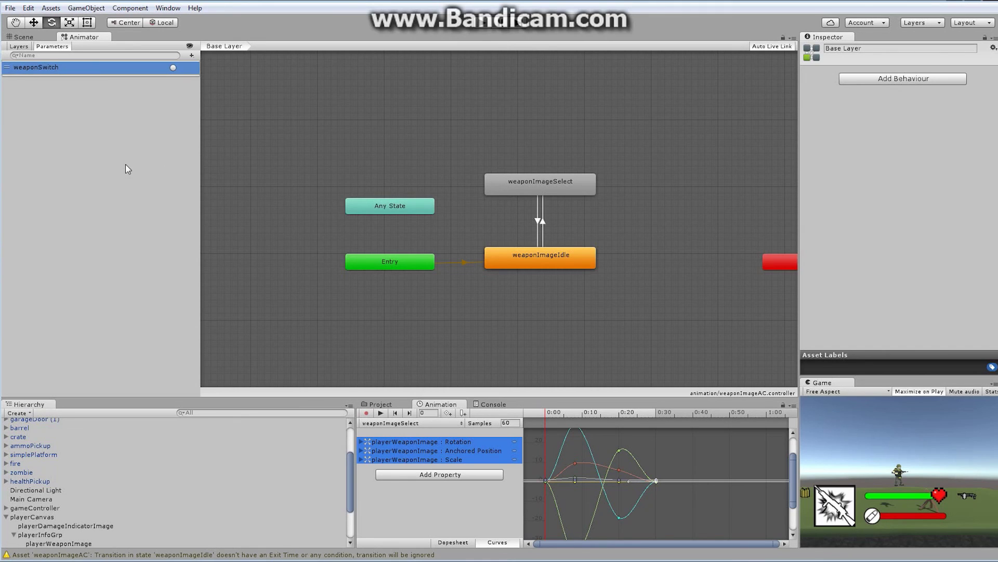
- Add weaponSwitch as the condition on the weaponImageIdle → weaponImageSelect transition
{"action": "left_click", "coordinate": [544, 223]}
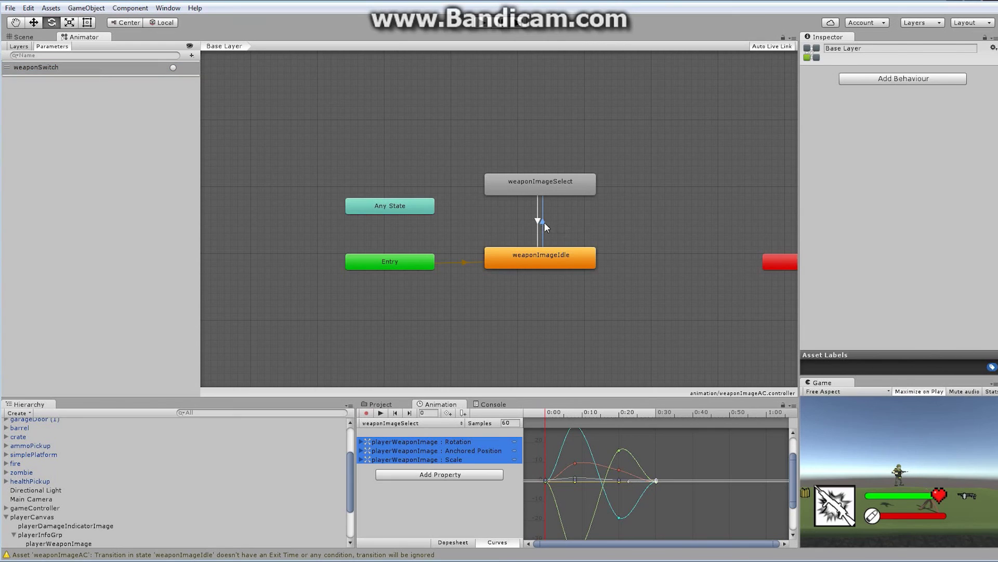
{"action": "scroll", "coordinate": [974, 241], "scroll_direction": "down", "scroll_amount": 2}
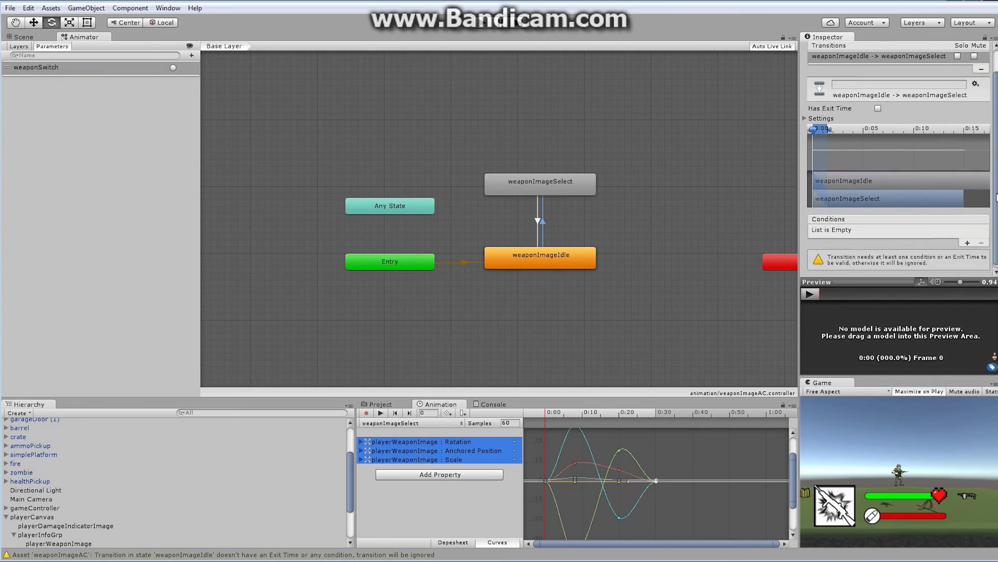
{"action": "left_click", "coordinate": [968, 240]}
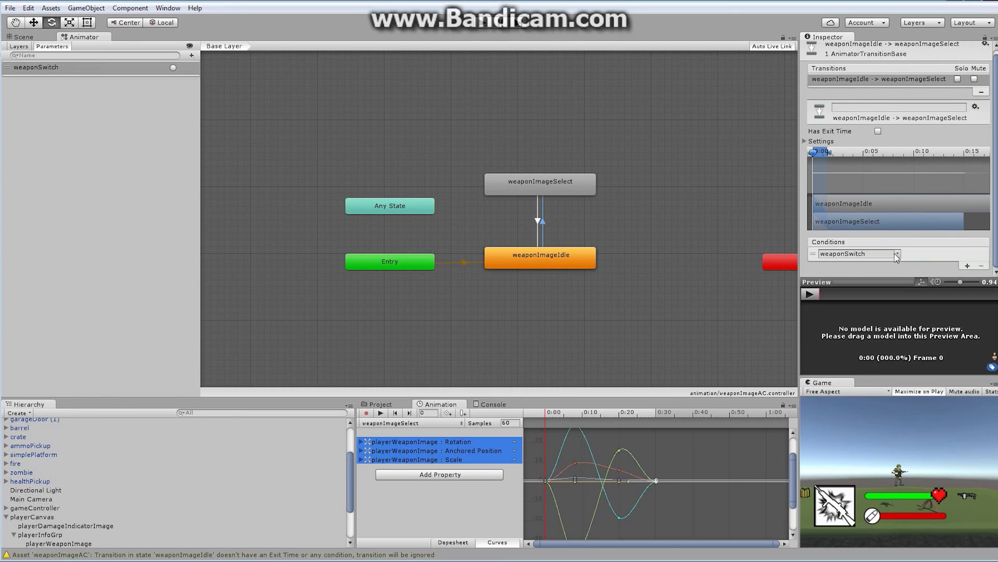
{"action": "left_click", "coordinate": [538, 221]}
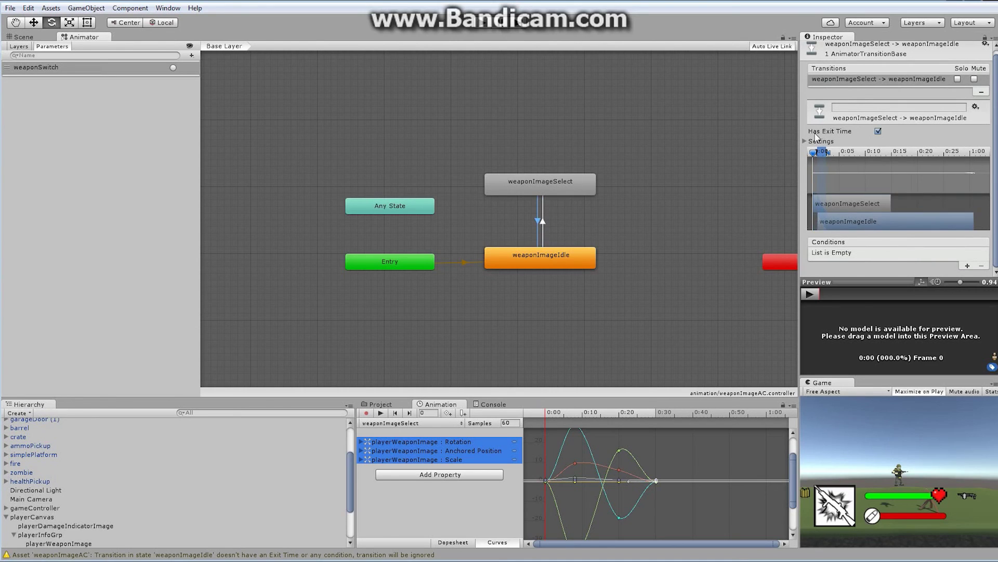